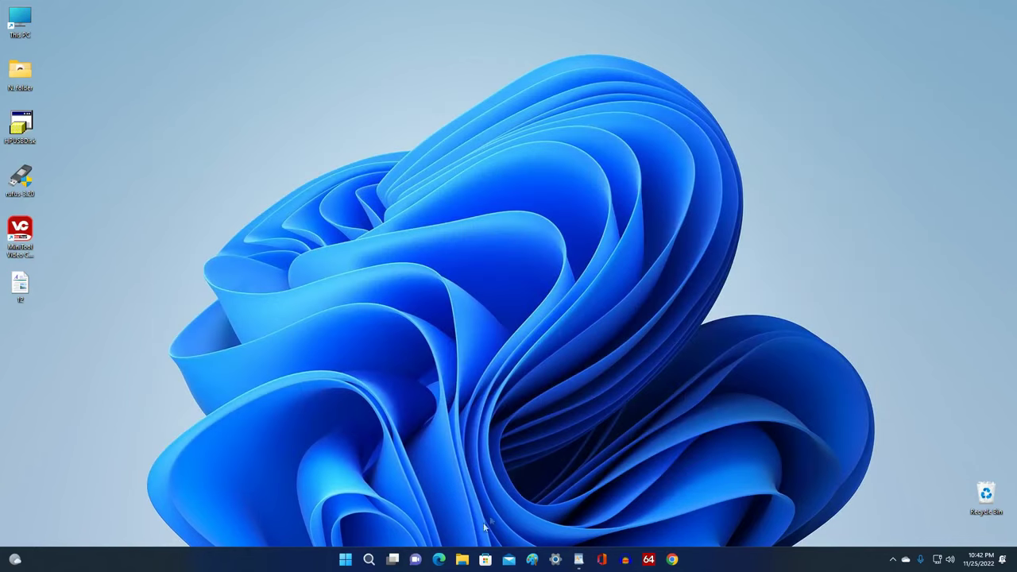
Browse the files on New Volume (D:) in File Explorer, then close Explorer
{"action": "left_click", "coordinate": [462, 561]}
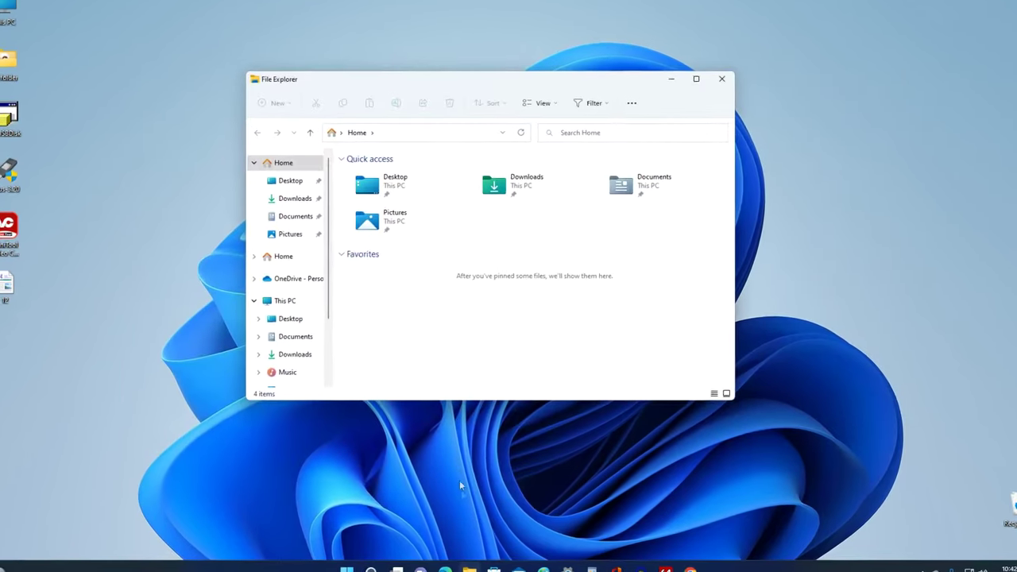
{"action": "left_click", "coordinate": [316, 305]}
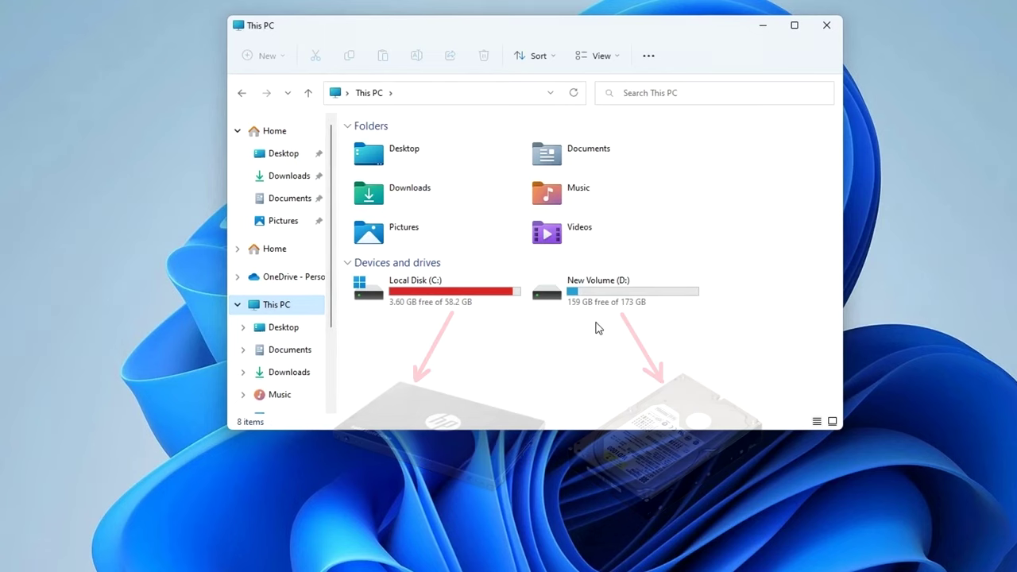
{"action": "double_click", "coordinate": [608, 295]}
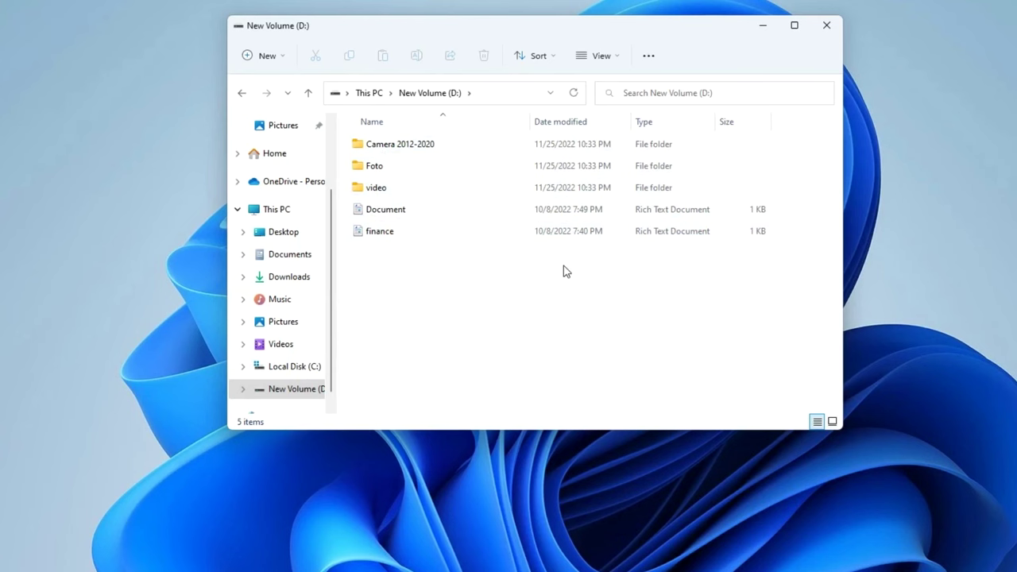
{"action": "key", "text": "alt+Up"}
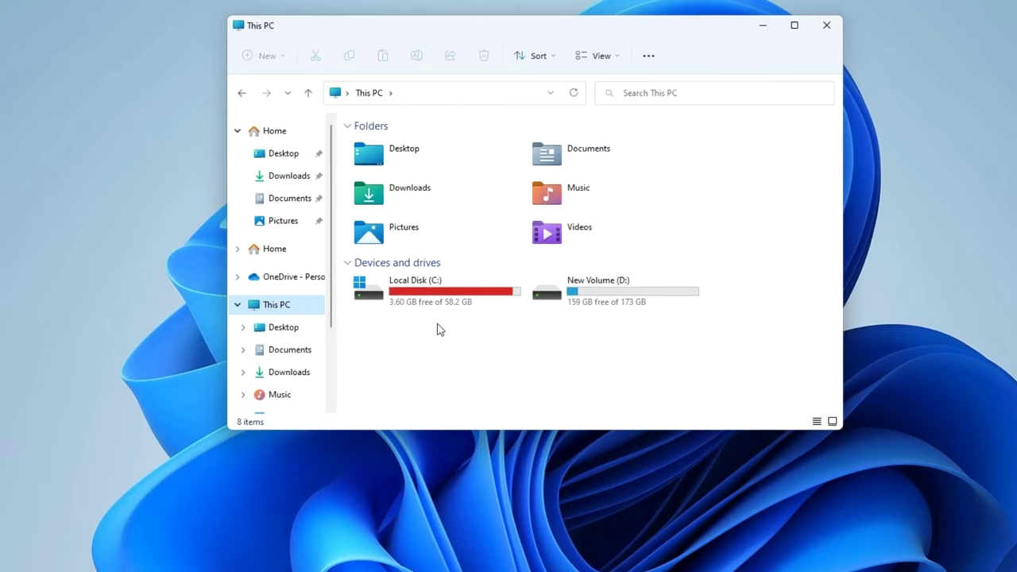
{"action": "double_click", "coordinate": [556, 290]}
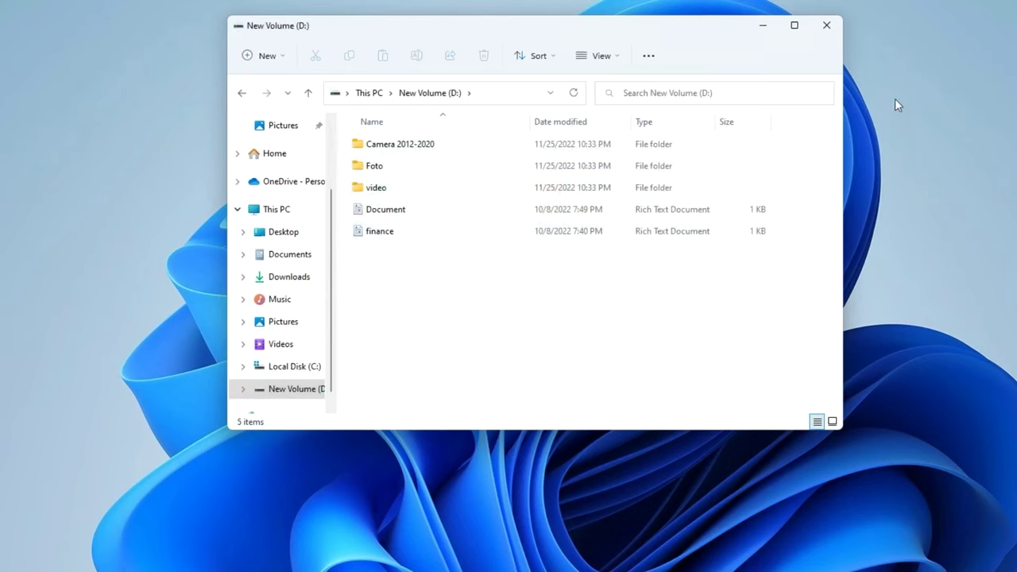
{"action": "left_click", "coordinate": [826, 26]}
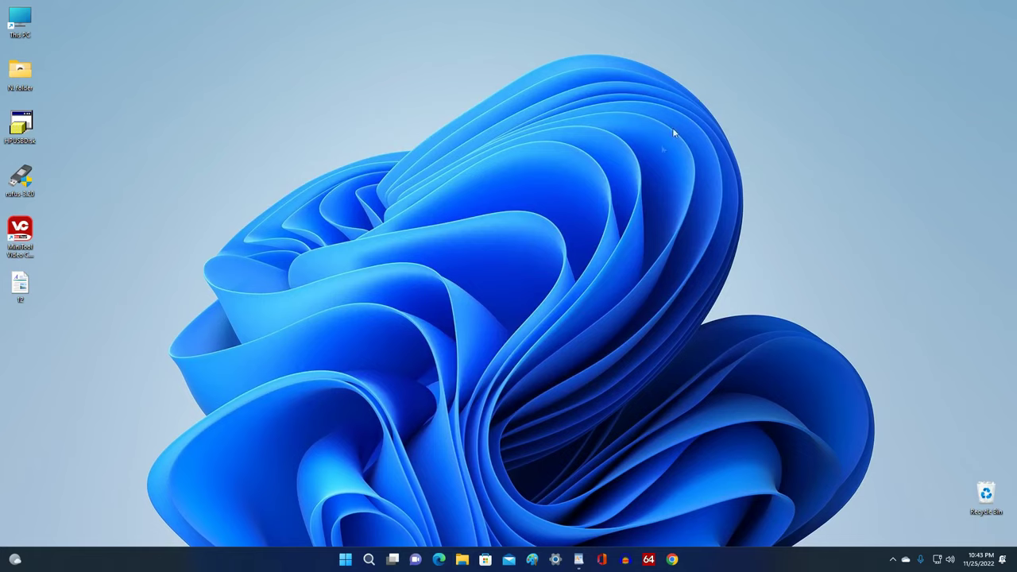
Open Disk Management, enlarge its window, and check C:'s actions, where extending is unavailable
{"action": "right_click", "coordinate": [345, 560]}
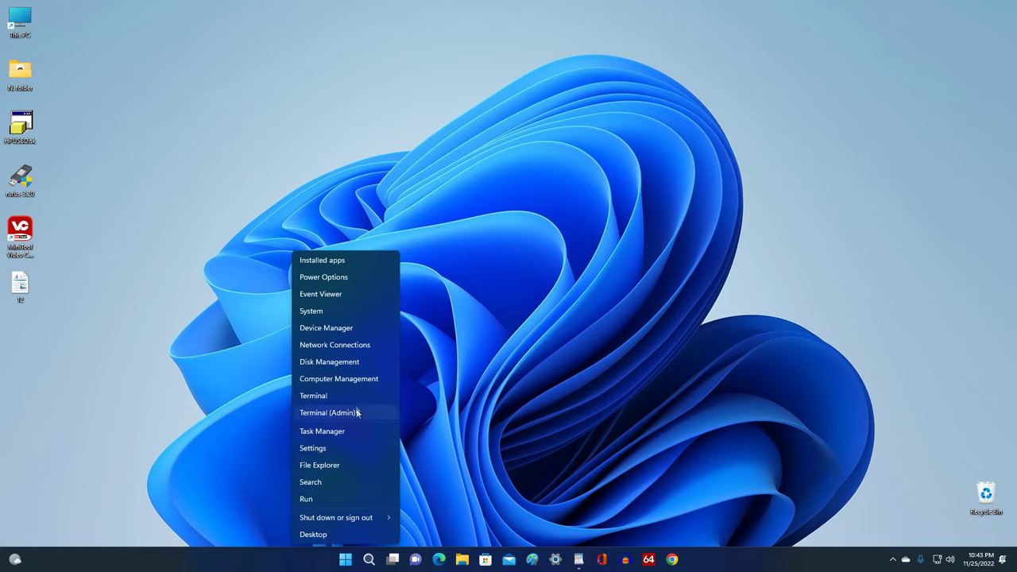
{"action": "left_click", "coordinate": [383, 362]}
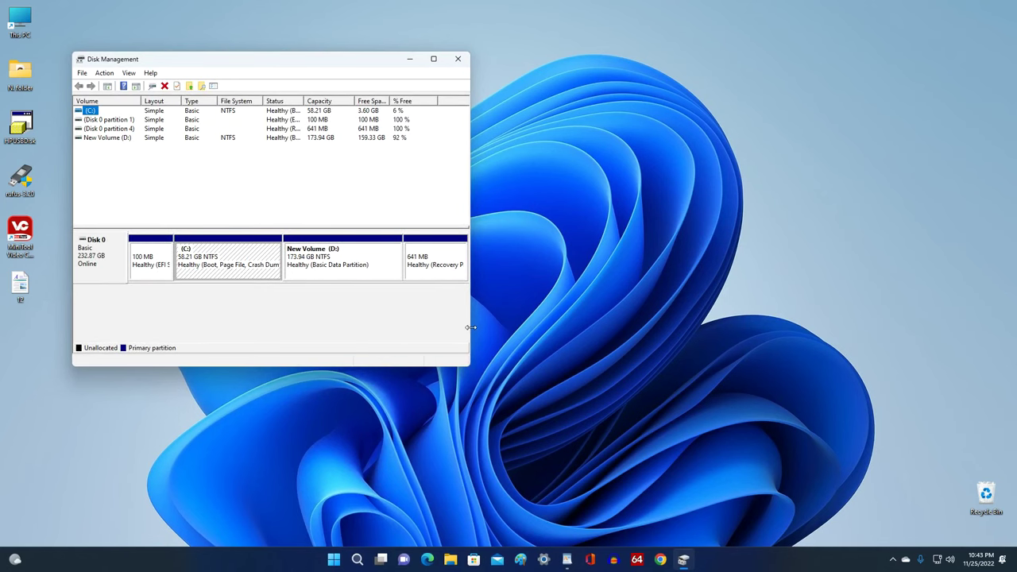
{"action": "left_click_drag", "start_coordinate": [471, 328], "coordinate": [609, 326]}
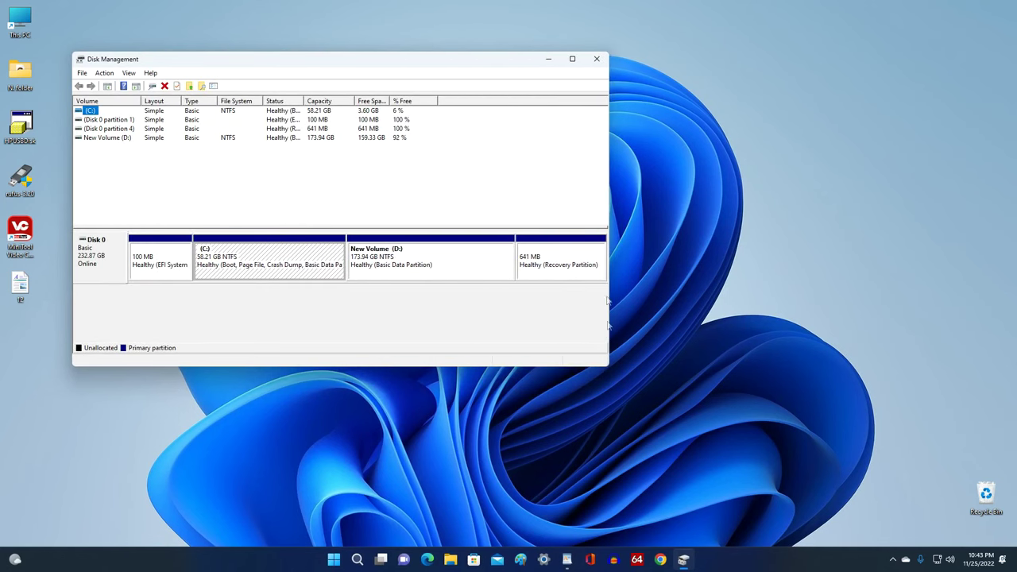
{"action": "left_click_drag", "start_coordinate": [374, 59], "coordinate": [504, 107]}
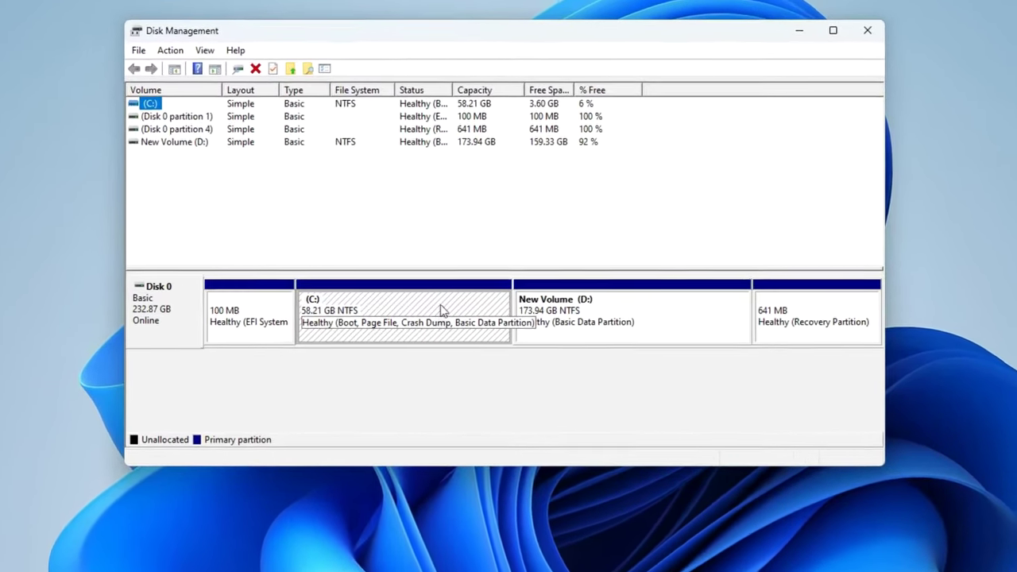
{"action": "right_click", "coordinate": [442, 310]}
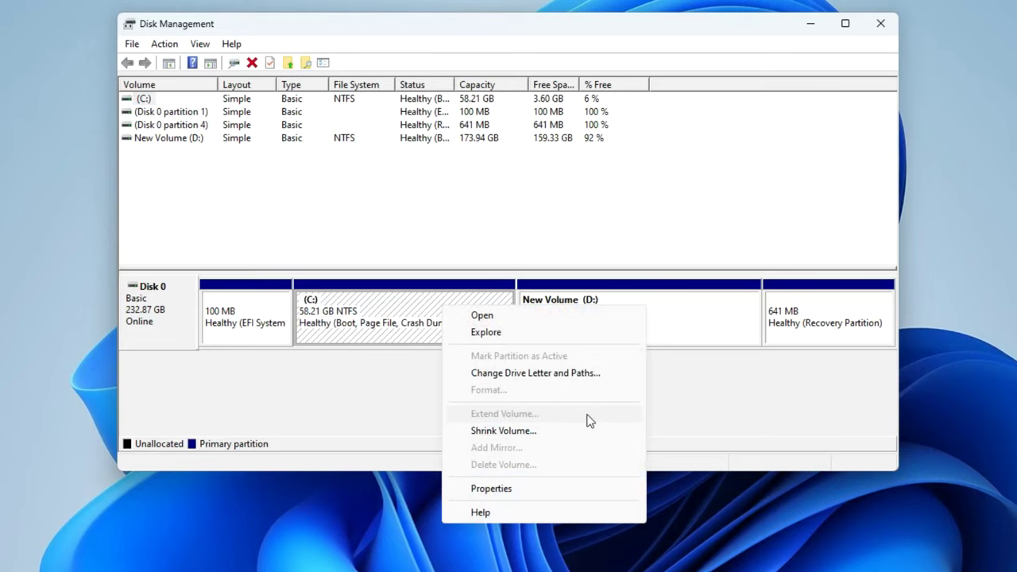
{"action": "left_click", "coordinate": [668, 419]}
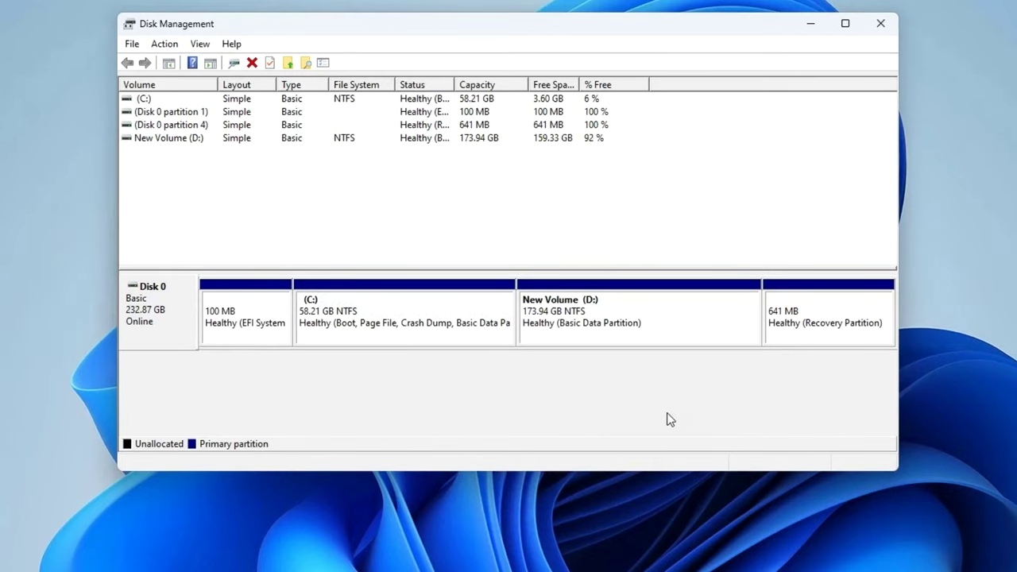
Shrink New Volume (D:) by 100000 MB using the Shrink Volume dialog
{"action": "right_click", "coordinate": [672, 319]}
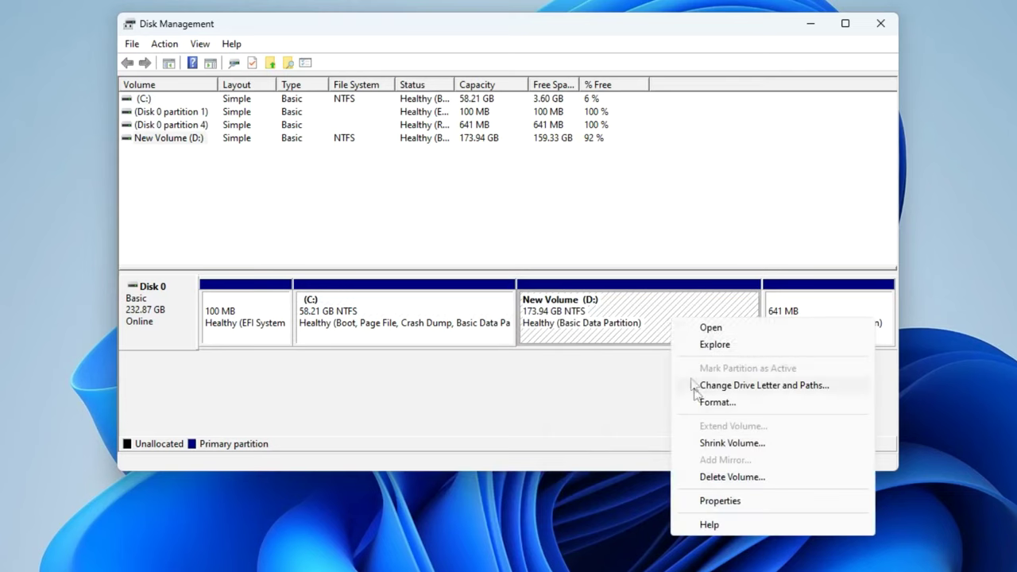
{"action": "left_click", "coordinate": [789, 447]}
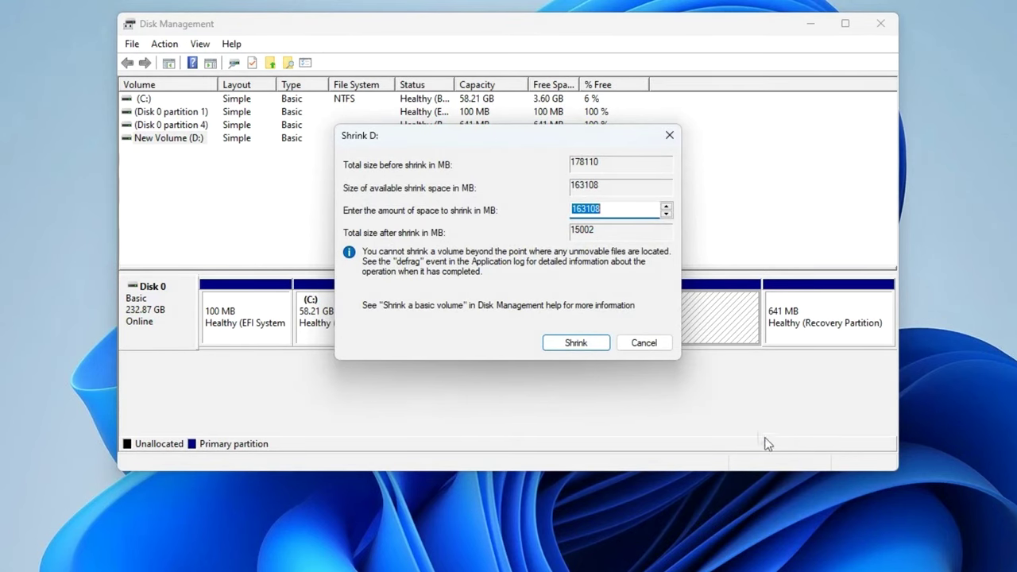
{"action": "left_click", "coordinate": [666, 214]}
{"action": "left_click", "coordinate": [666, 213]}
{"action": "left_click", "coordinate": [666, 214]}
{"action": "left_click", "coordinate": [666, 214]}
{"action": "left_click", "coordinate": [666, 214]}
{"action": "left_click", "coordinate": [666, 214]}
{"action": "left_click", "coordinate": [666, 214]}
{"action": "left_click", "coordinate": [666, 214]}
{"action": "left_click", "coordinate": [666, 213]}
{"action": "key", "text": "BackSpace"}
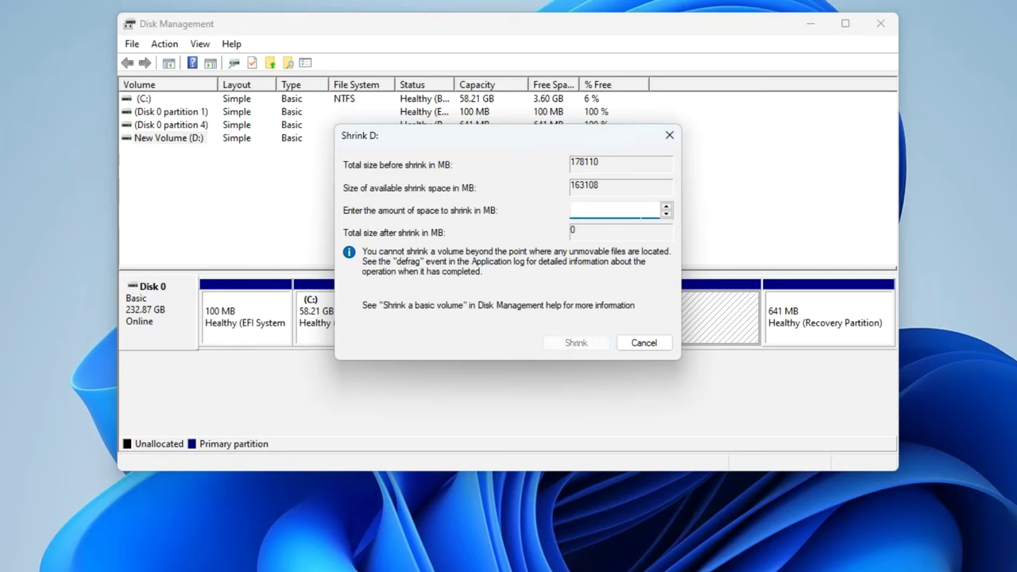
{"action": "type", "text": "100"}
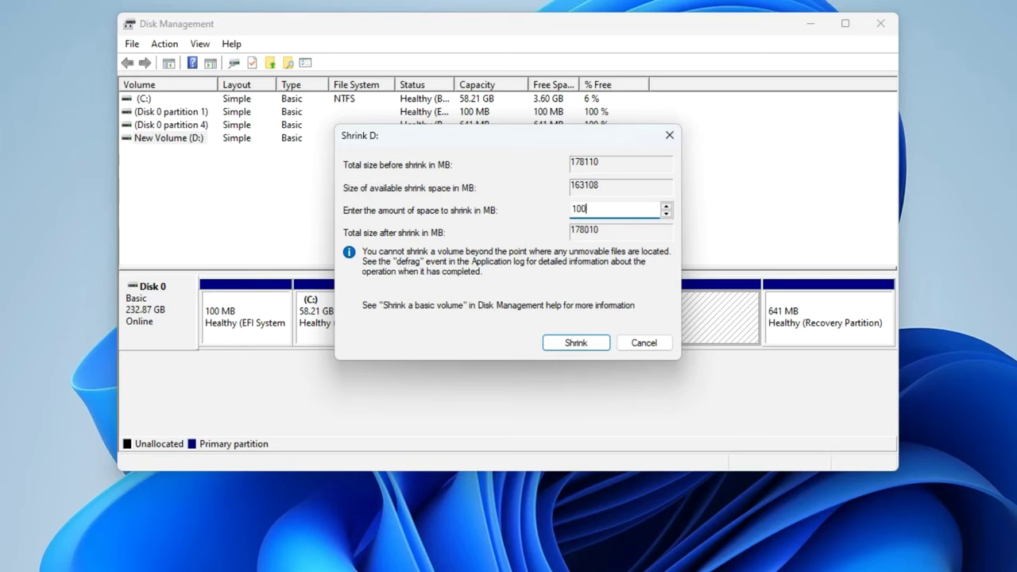
{"action": "type", "text": "000"}
{"action": "left_click", "coordinate": [599, 344]}
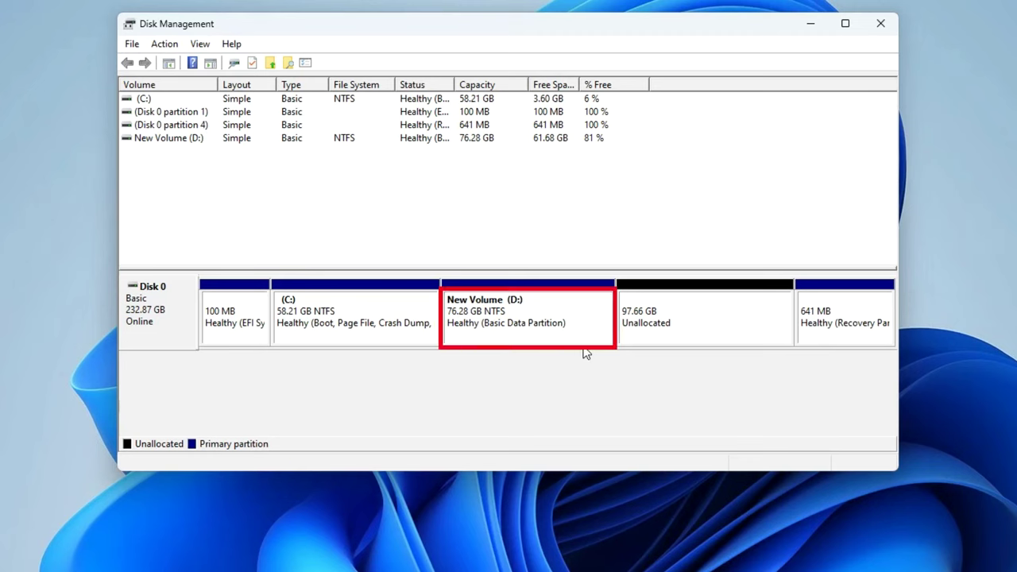
{"action": "left_click", "coordinate": [647, 334]}
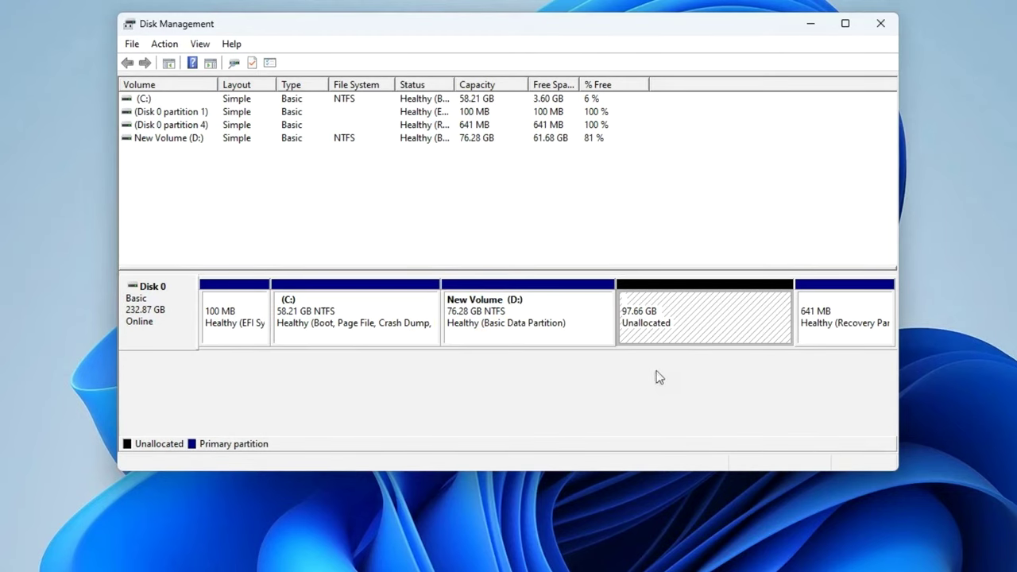
{"action": "right_click", "coordinate": [710, 321]}
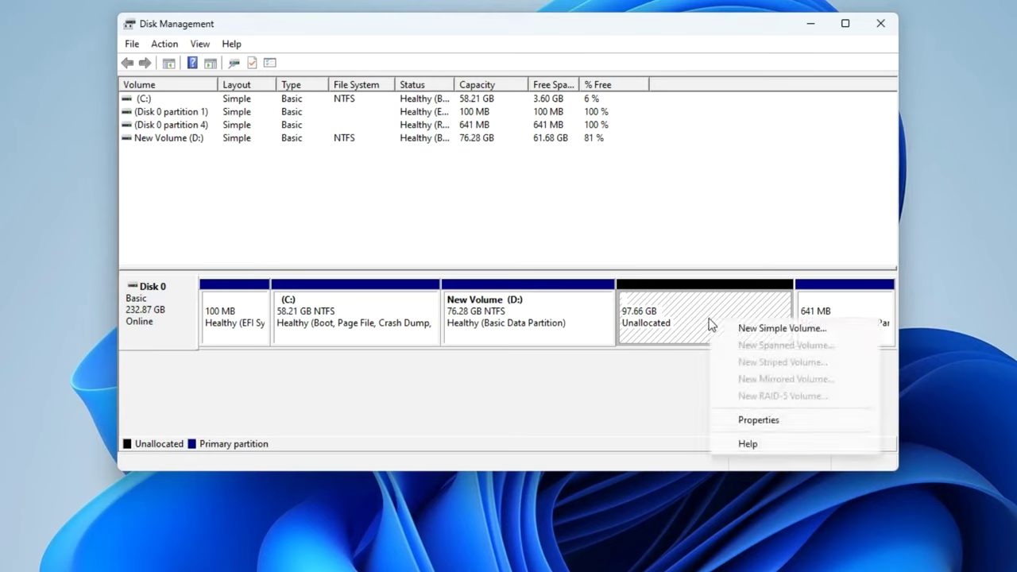
Create a 100000 MB NTFS quick-formatted simple volume with drive letter E
{"action": "left_click", "coordinate": [849, 332]}
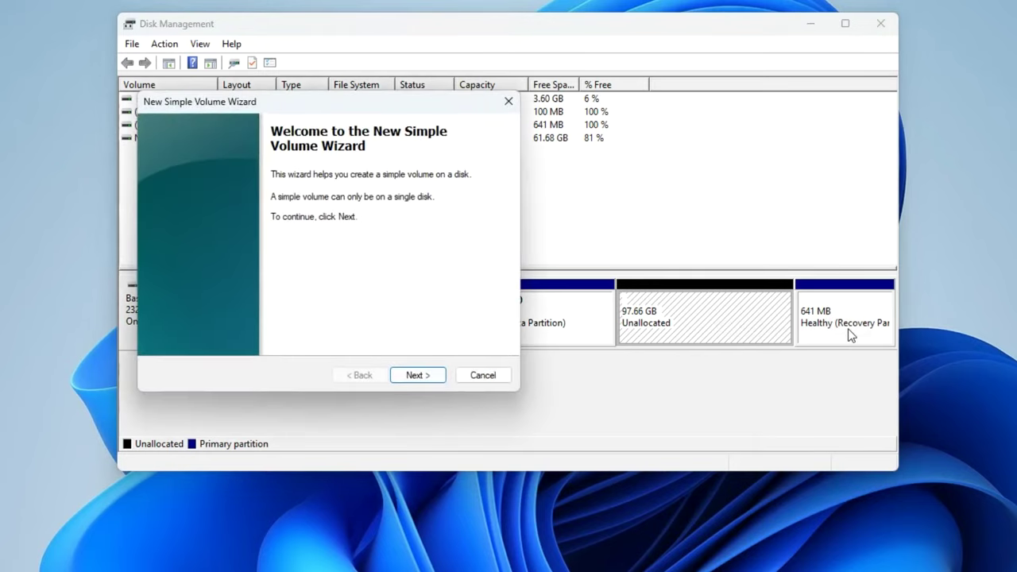
{"action": "left_click", "coordinate": [441, 378]}
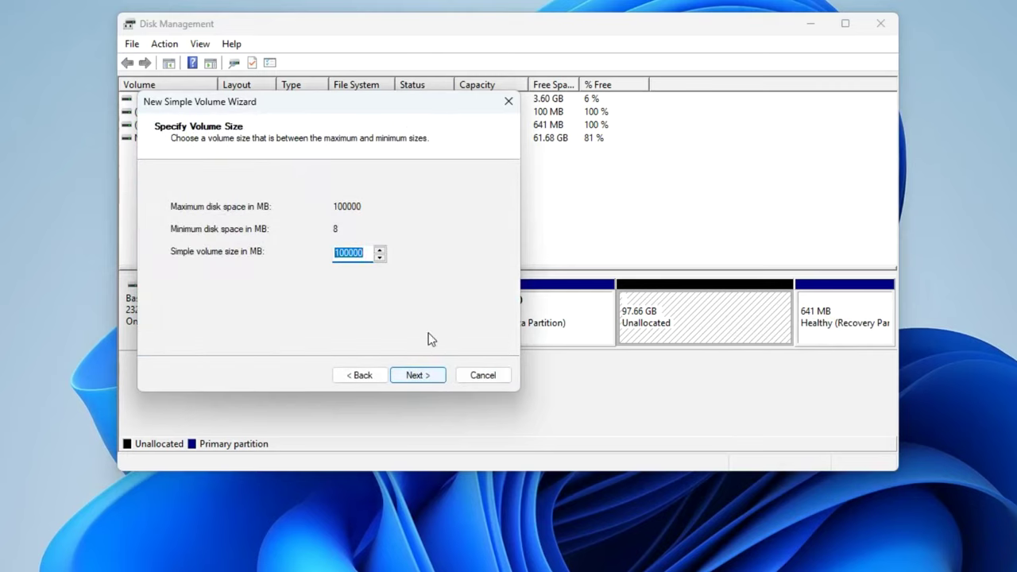
{"action": "left_click", "coordinate": [436, 375]}
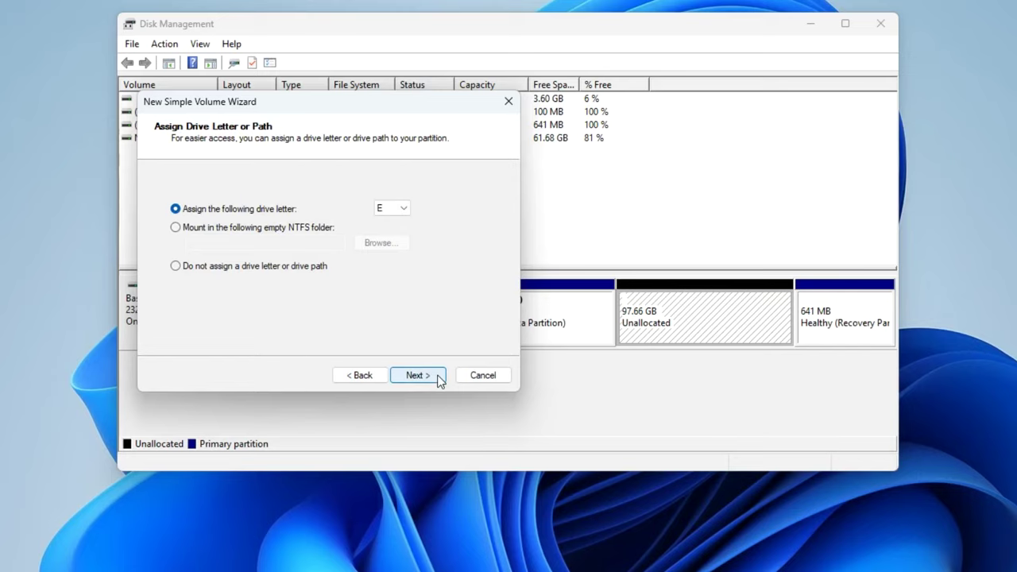
{"action": "left_click", "coordinate": [406, 209]}
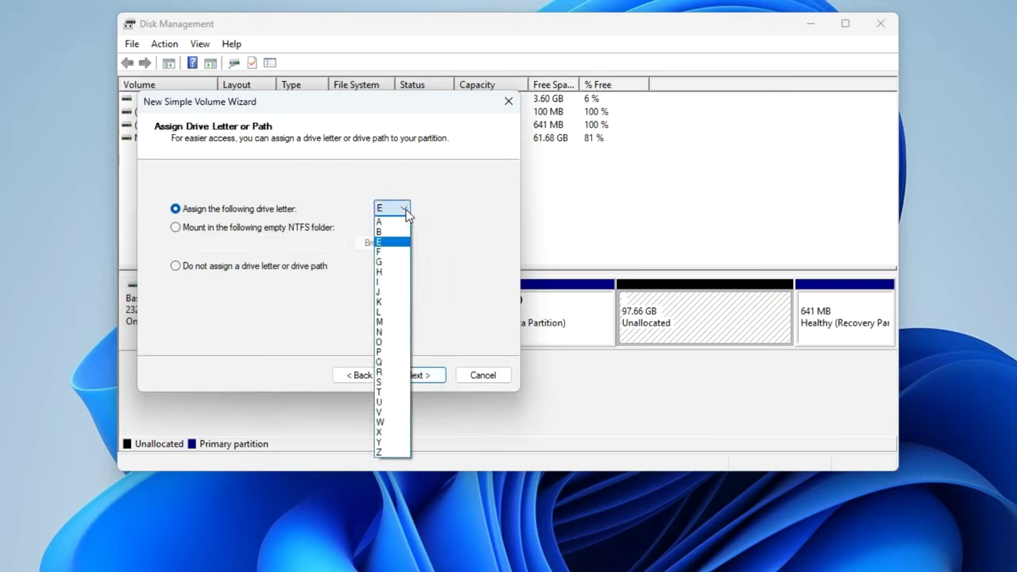
{"action": "left_click", "coordinate": [442, 314]}
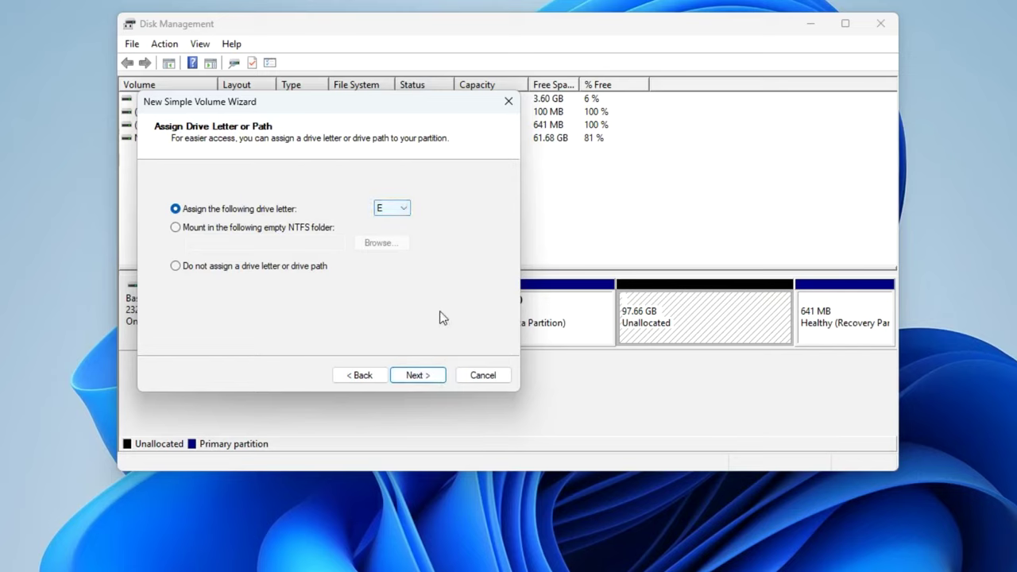
{"action": "left_click", "coordinate": [440, 377]}
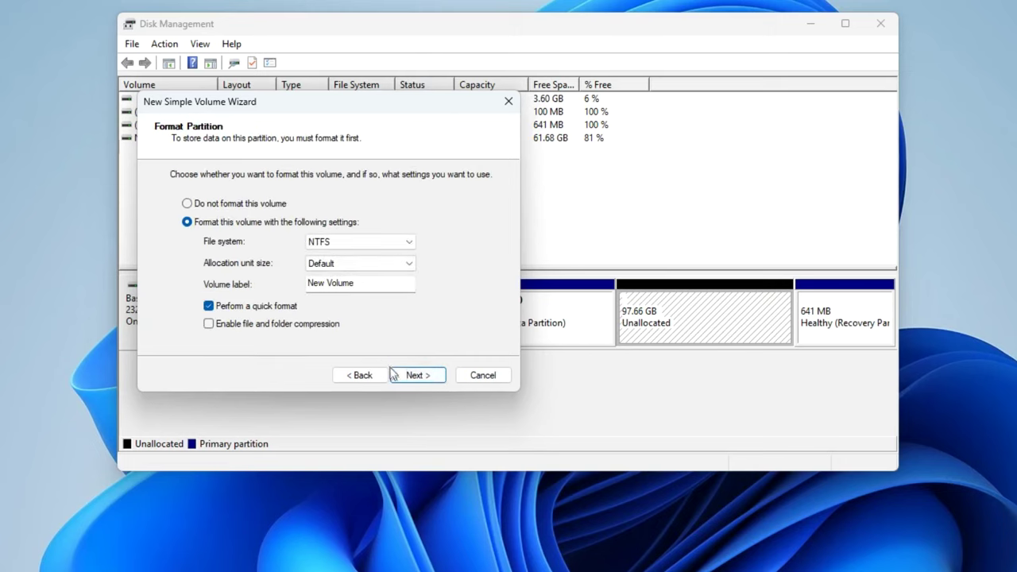
{"action": "left_click", "coordinate": [440, 378]}
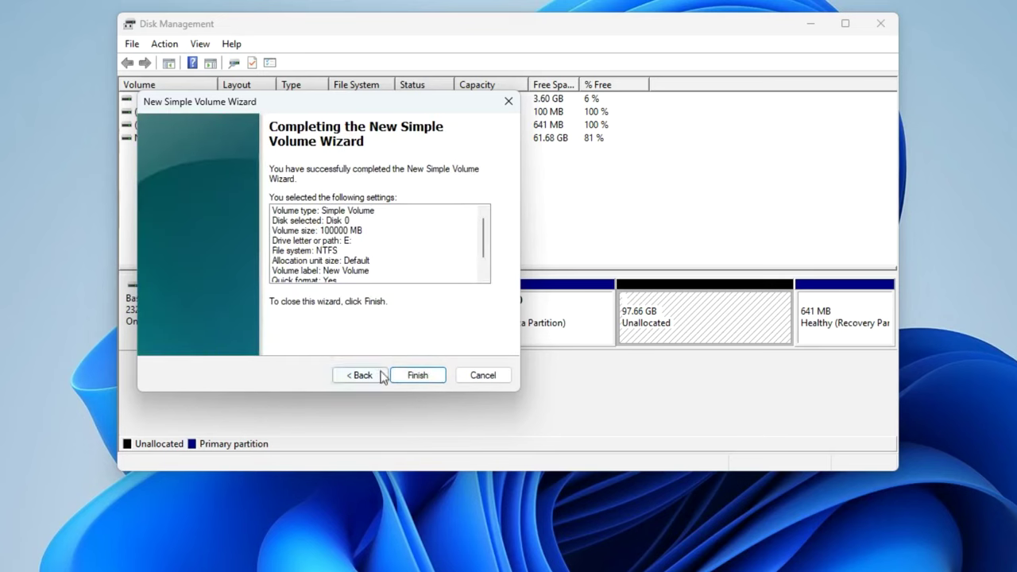
{"action": "left_click", "coordinate": [436, 379]}
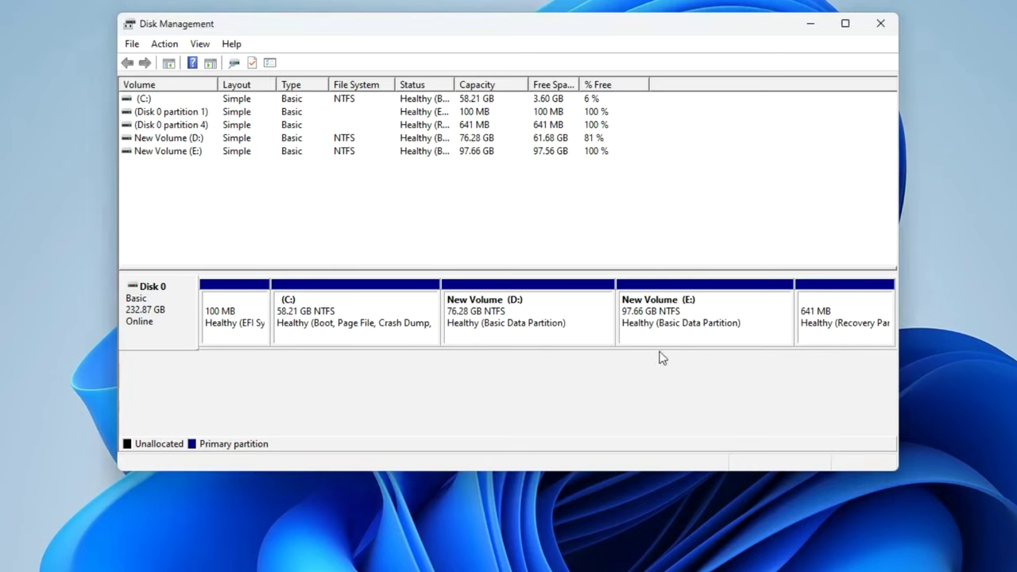
Select the D: and E: partitions in the disk map, then close Disk Management
{"action": "left_click", "coordinate": [515, 342]}
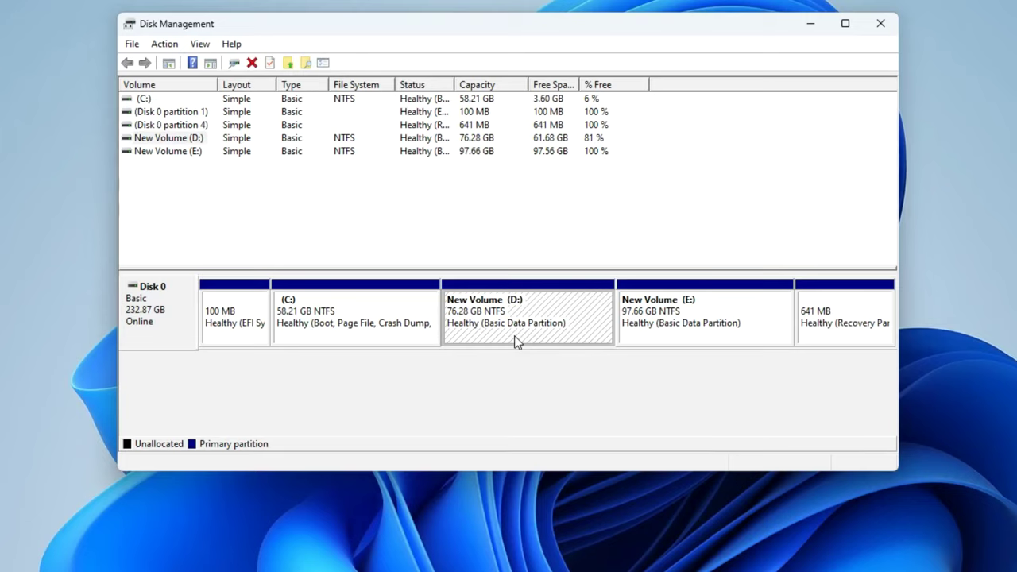
{"action": "left_click", "coordinate": [648, 339]}
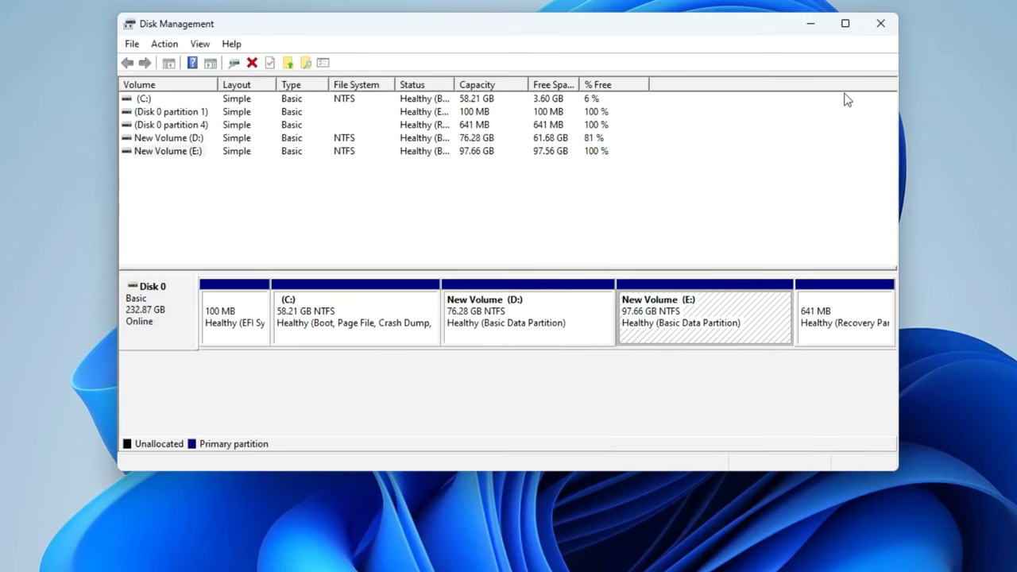
{"action": "left_click", "coordinate": [879, 26]}
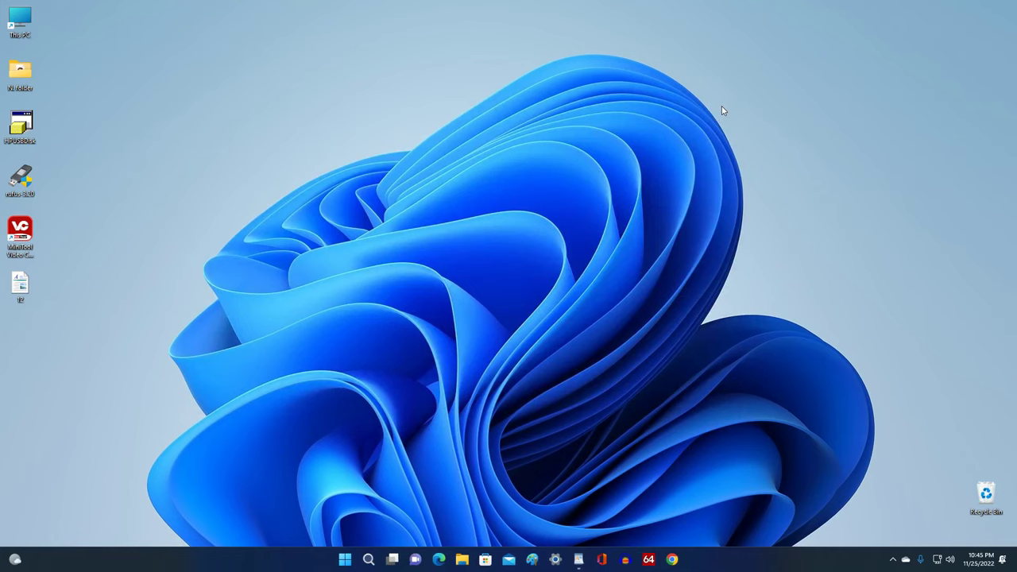
Open New Volume (D:) and New Volume (E:) in side-by-side Explorer windows
{"action": "left_click", "coordinate": [463, 559]}
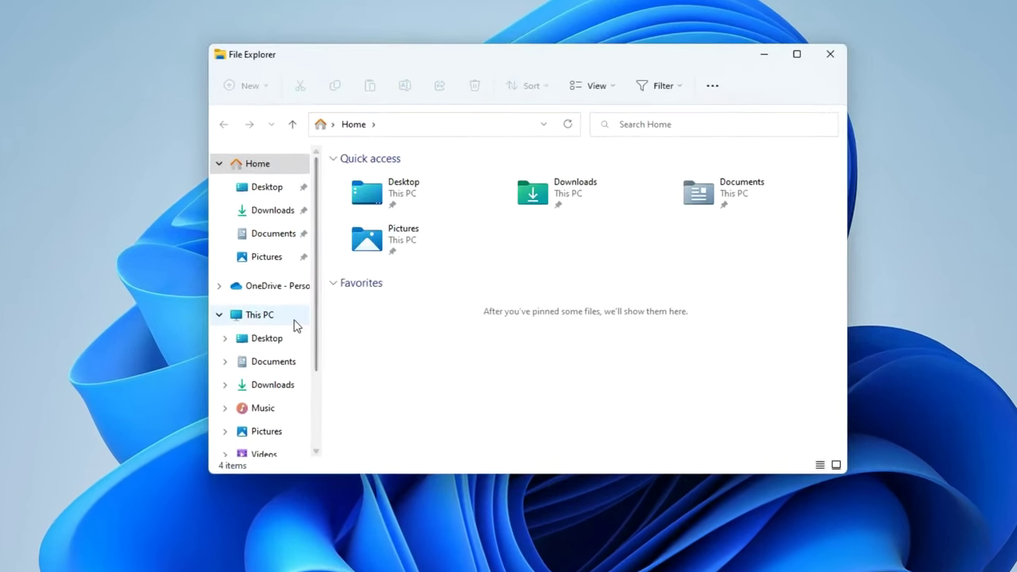
{"action": "left_click", "coordinate": [296, 326]}
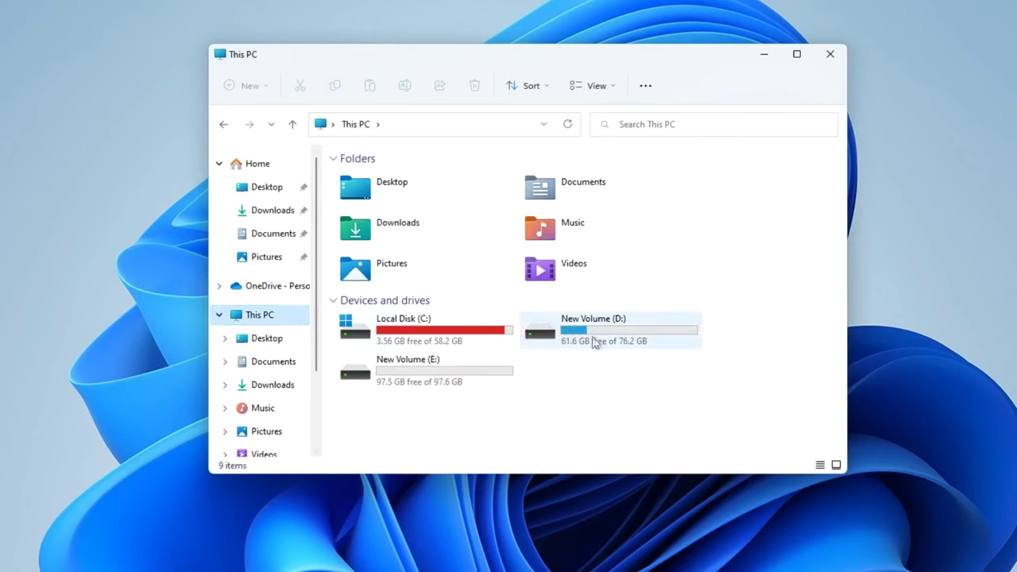
{"action": "right_click", "coordinate": [618, 337]}
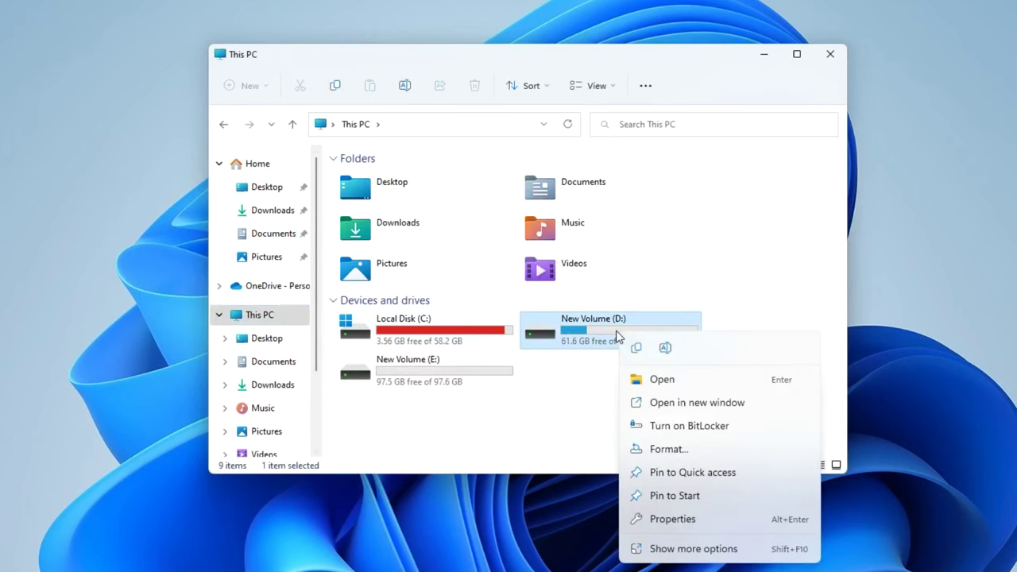
{"action": "left_click", "coordinate": [773, 409]}
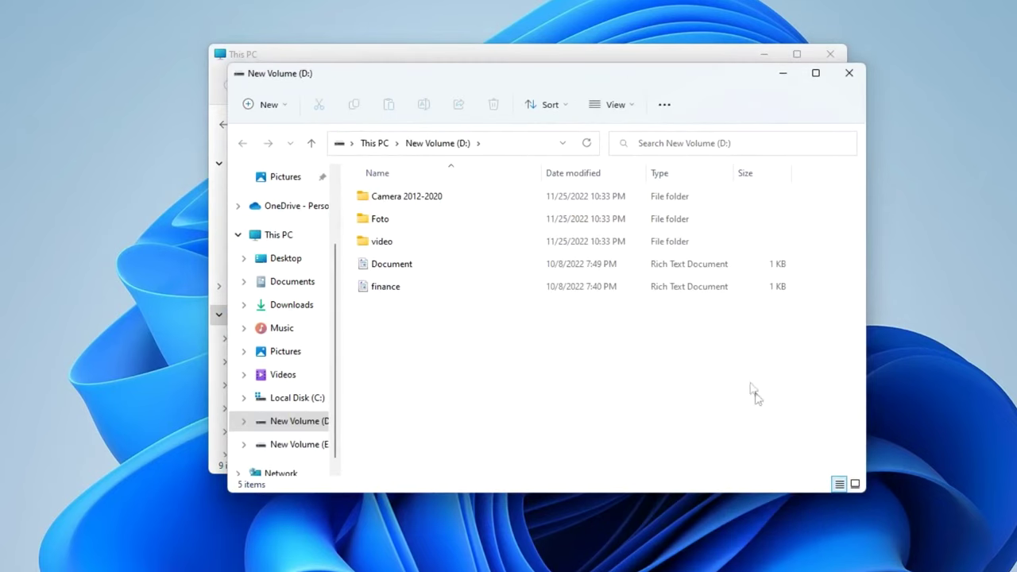
{"action": "left_click_drag", "start_coordinate": [736, 80], "coordinate": [524, 61]}
{"action": "left_click", "coordinate": [688, 62]}
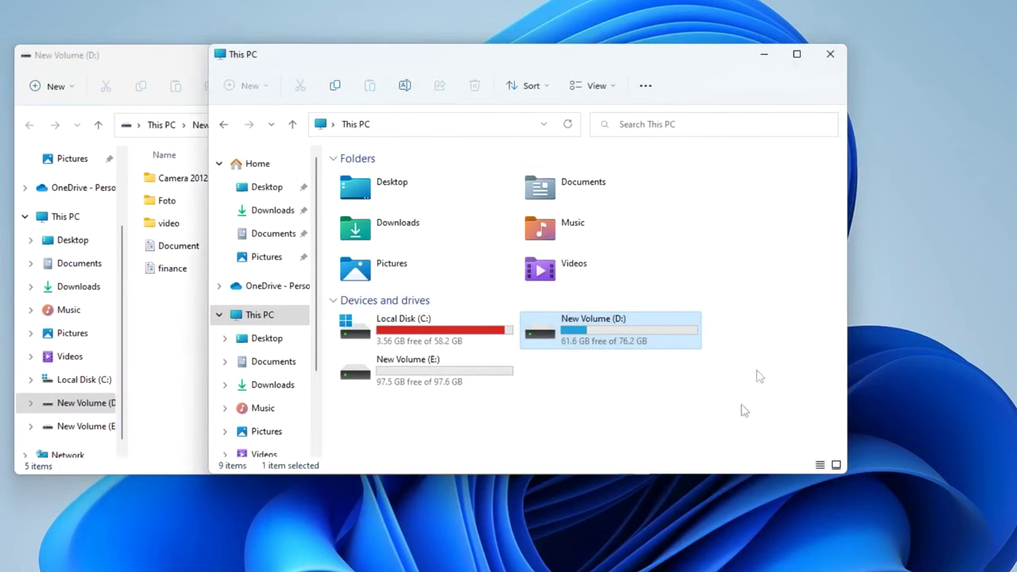
{"action": "double_click", "coordinate": [454, 379]}
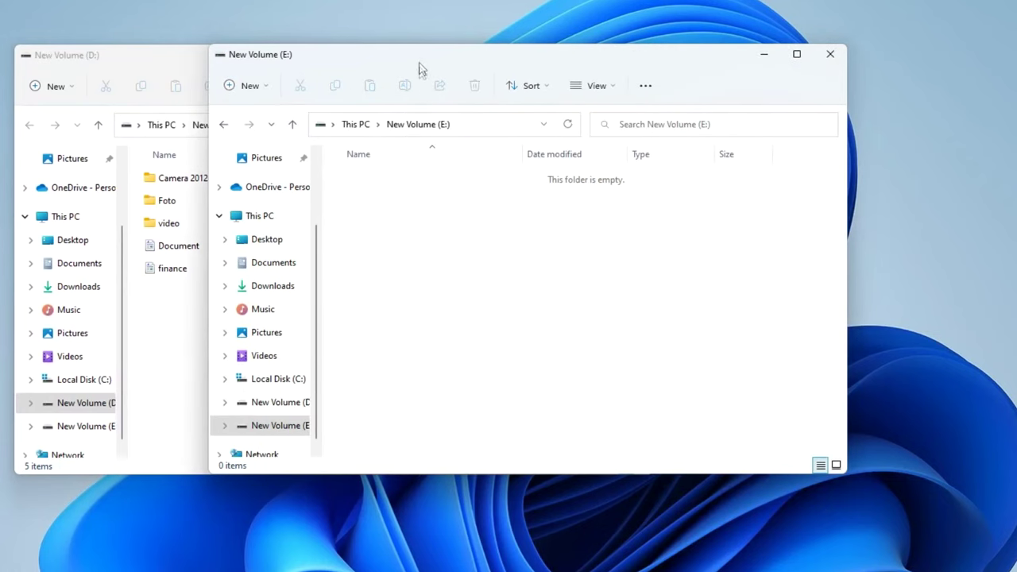
{"action": "left_click_drag", "start_coordinate": [419, 68], "coordinate": [628, 76]}
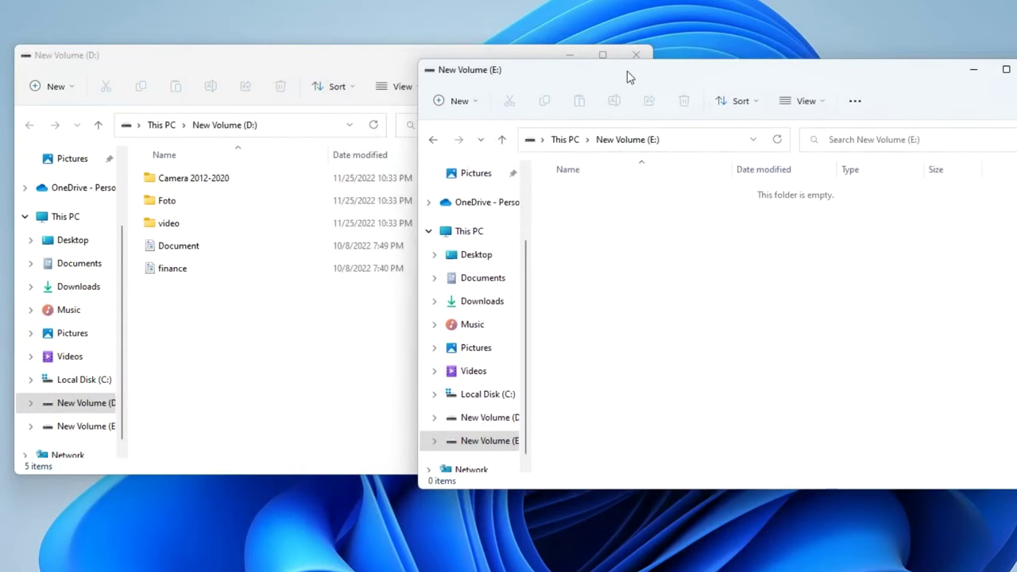
Copy all five D: items into New Volume (E:) and close the E: window
{"action": "left_click_drag", "start_coordinate": [165, 340], "coordinate": [241, 180]}
{"action": "left_click_drag", "start_coordinate": [150, 182], "coordinate": [758, 326]}
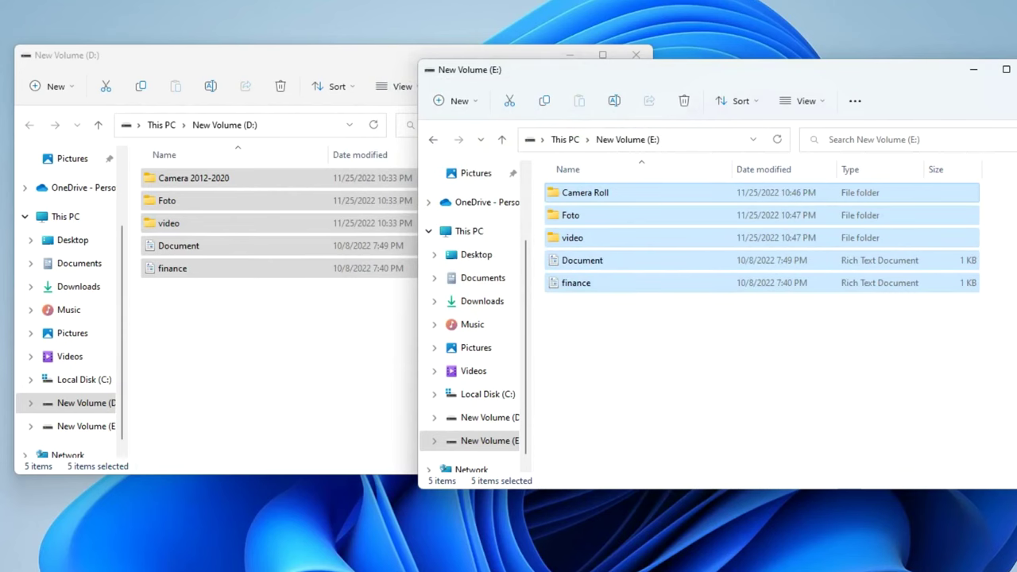
{"action": "key", "text": "ctrl+w"}
Close the D: window and reopen Disk Management, widened and centred on screen
{"action": "left_click", "coordinate": [635, 55]}
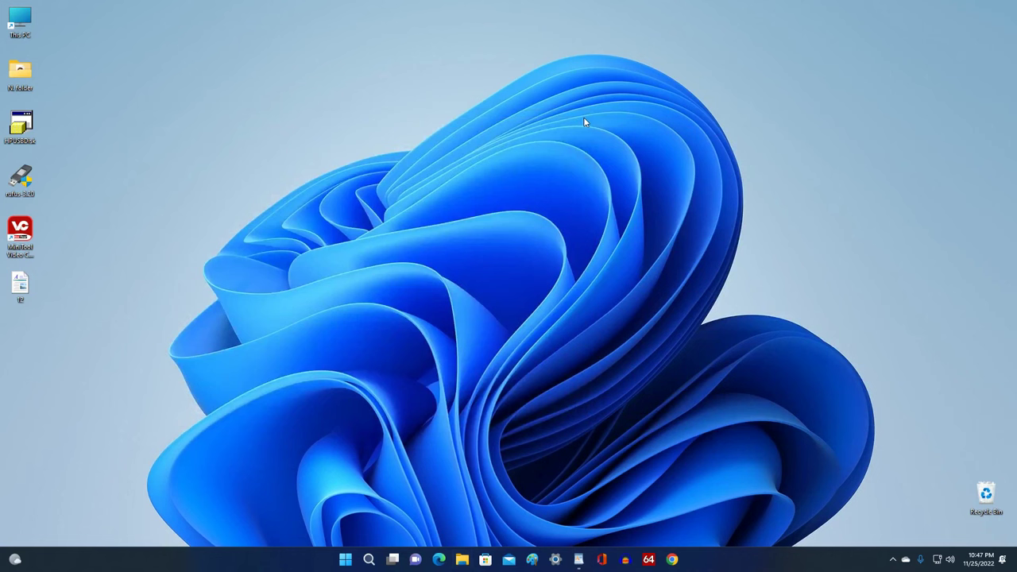
{"action": "right_click", "coordinate": [347, 561]}
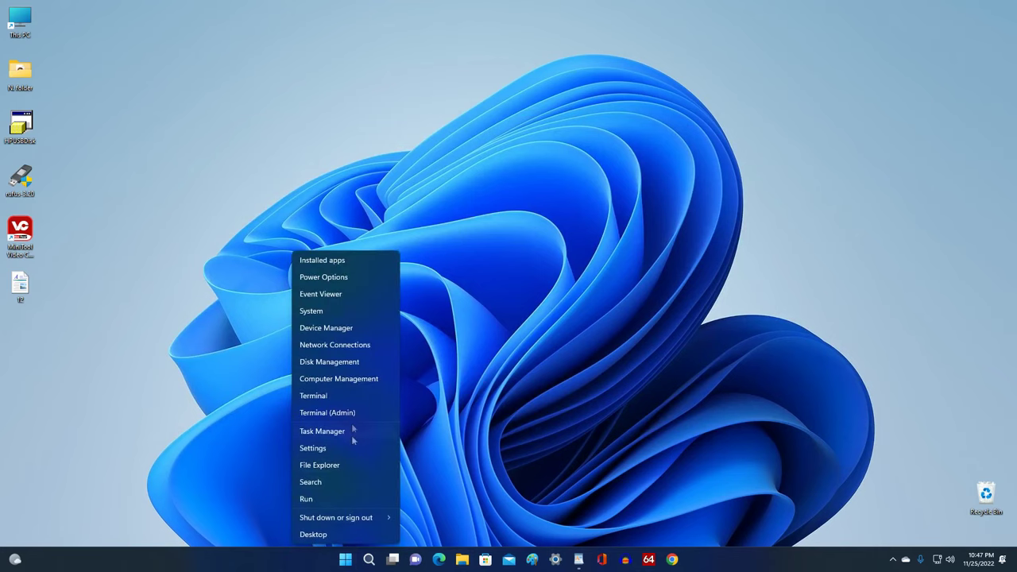
{"action": "left_click", "coordinate": [387, 364]}
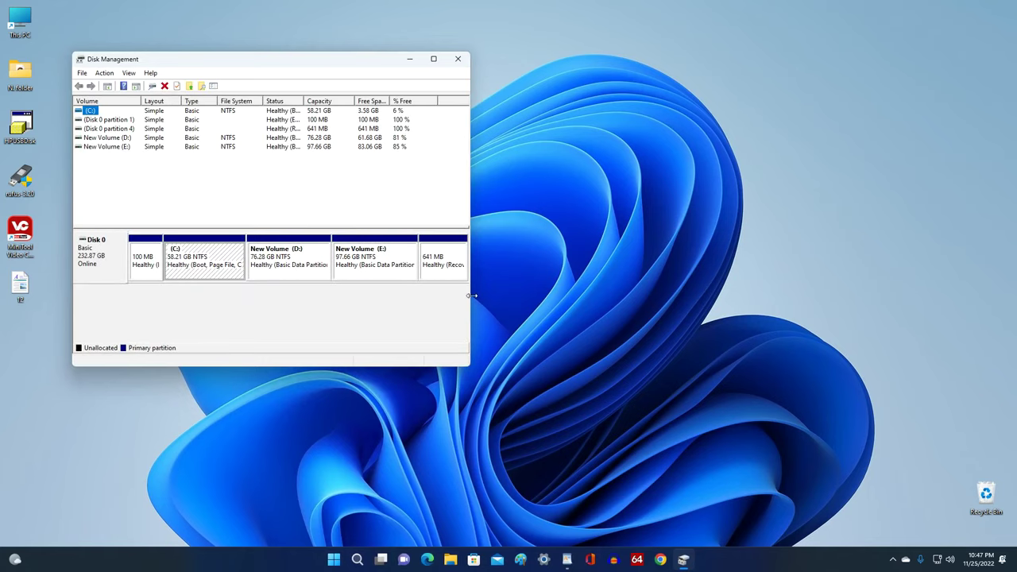
{"action": "left_click_drag", "start_coordinate": [472, 296], "coordinate": [643, 295]}
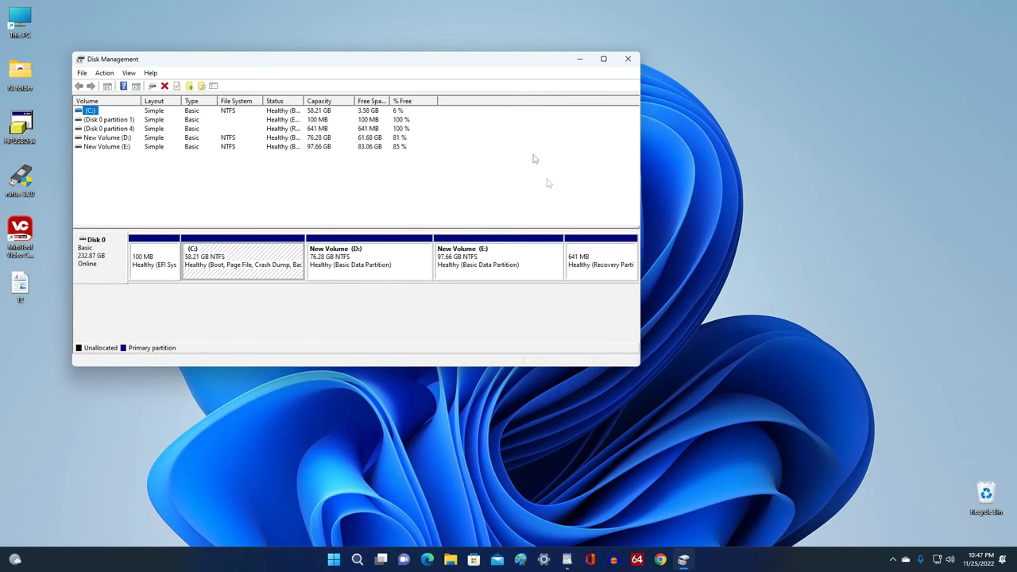
{"action": "left_click_drag", "start_coordinate": [422, 65], "coordinate": [584, 111]}
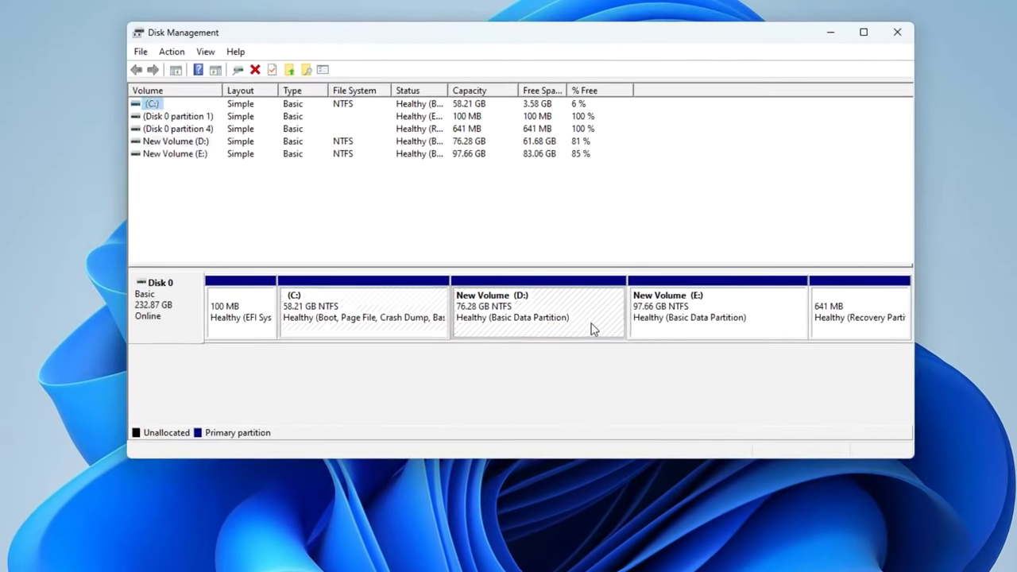
Delete the New Volume (D:) partition, freeing 76.28 GB, then select C:
{"action": "left_click", "coordinate": [568, 318]}
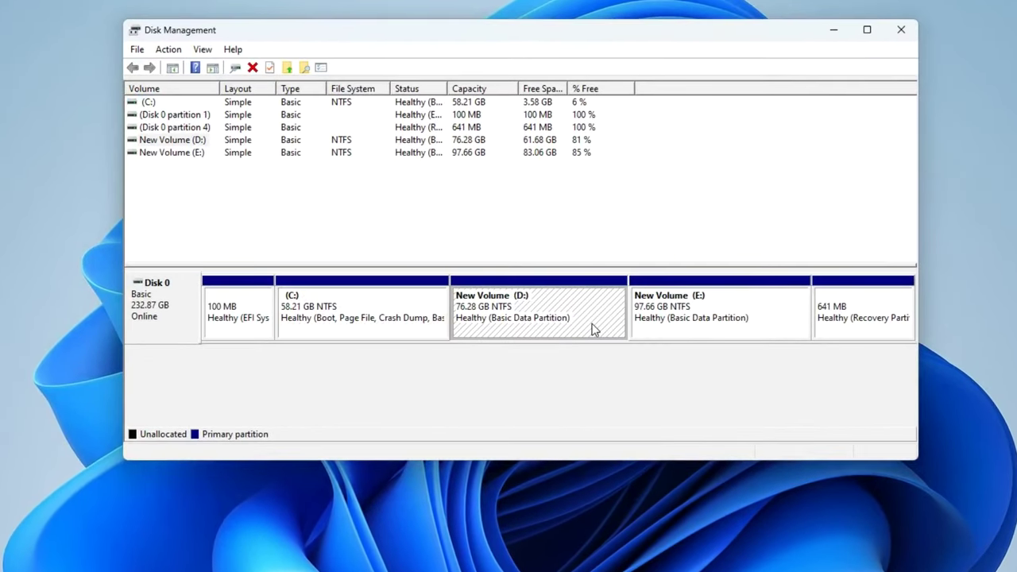
{"action": "right_click", "coordinate": [593, 328]}
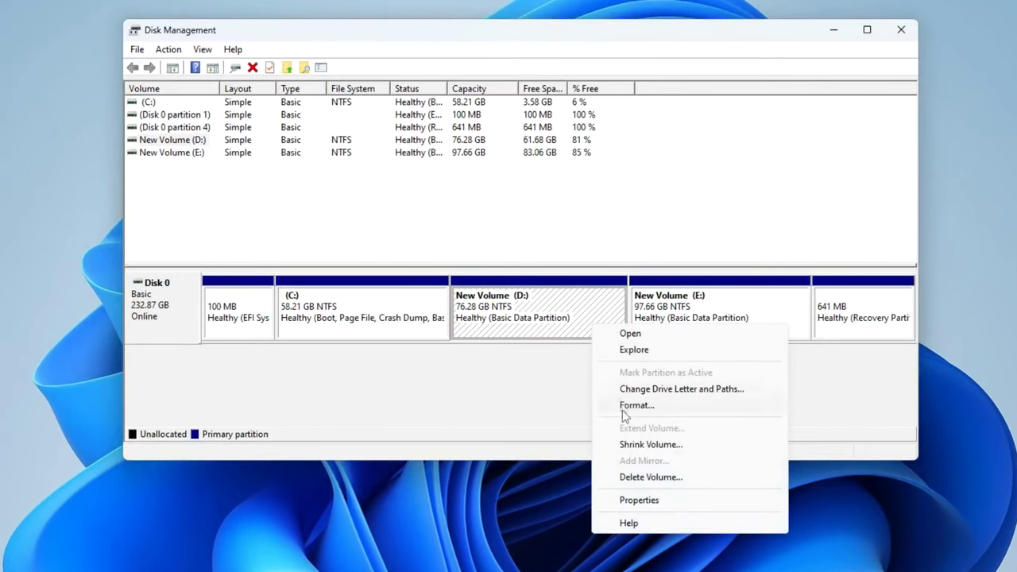
{"action": "left_click", "coordinate": [727, 477]}
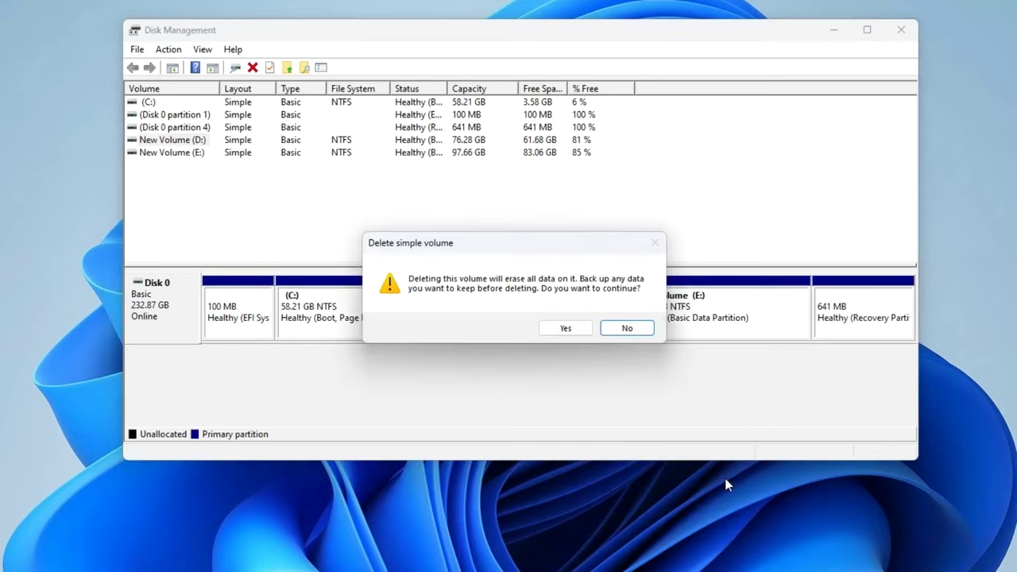
{"action": "left_click", "coordinate": [579, 332]}
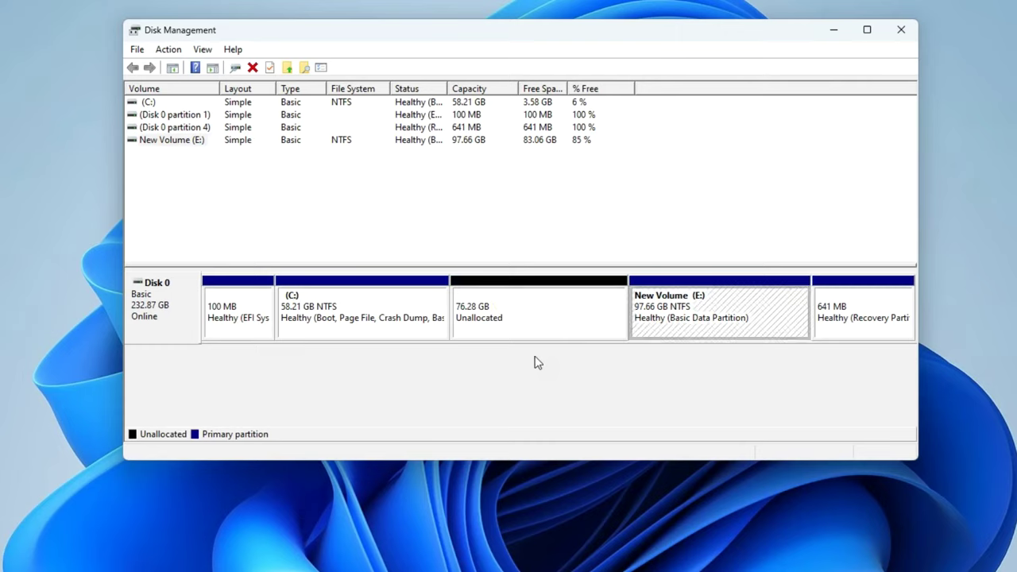
{"action": "left_click", "coordinate": [379, 332]}
Extend C: by all 78109 MB of free space to 134.48 GB, then close Disk Management
{"action": "right_click", "coordinate": [379, 332]}
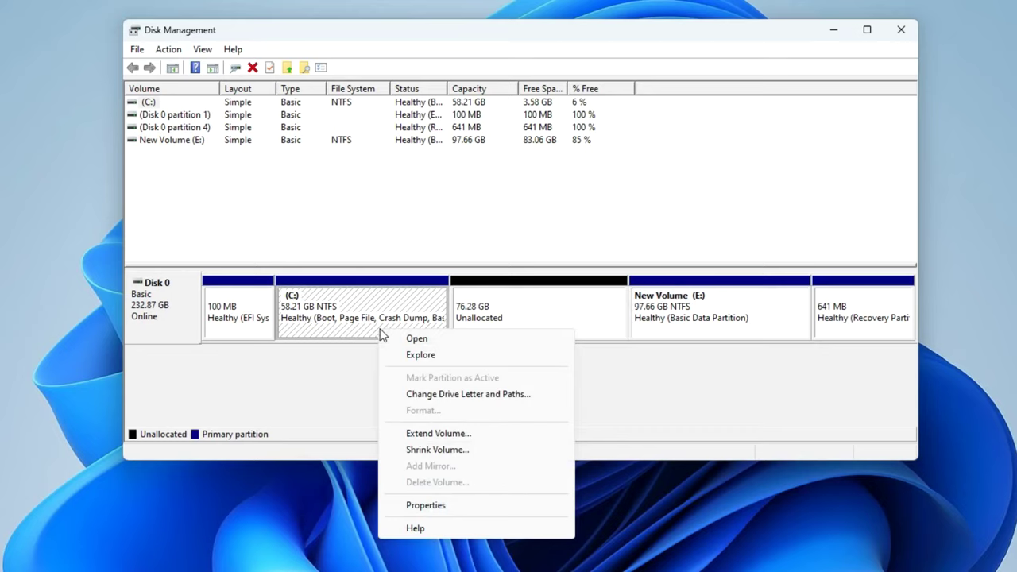
{"action": "left_click", "coordinate": [522, 440]}
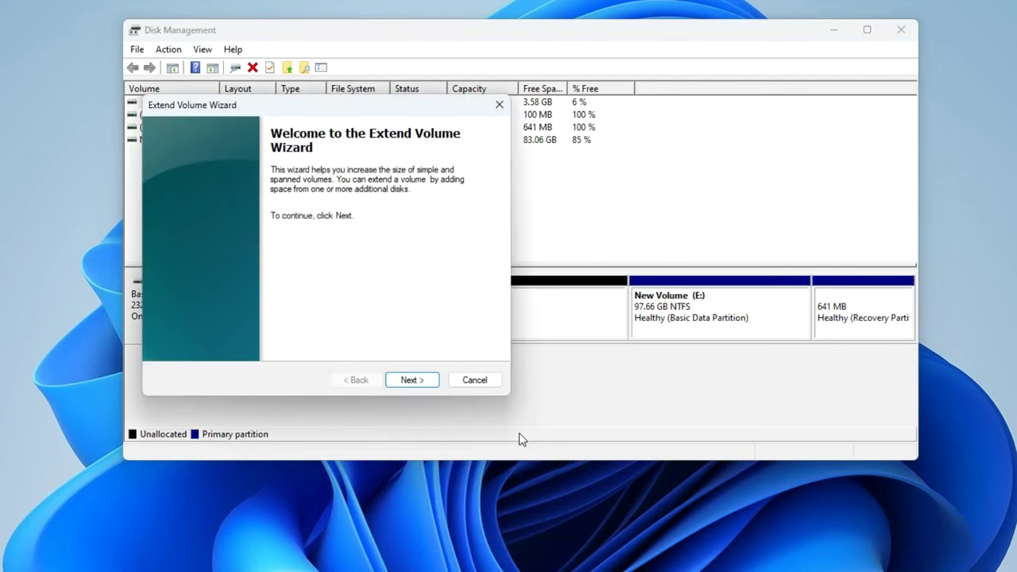
{"action": "left_click", "coordinate": [433, 381]}
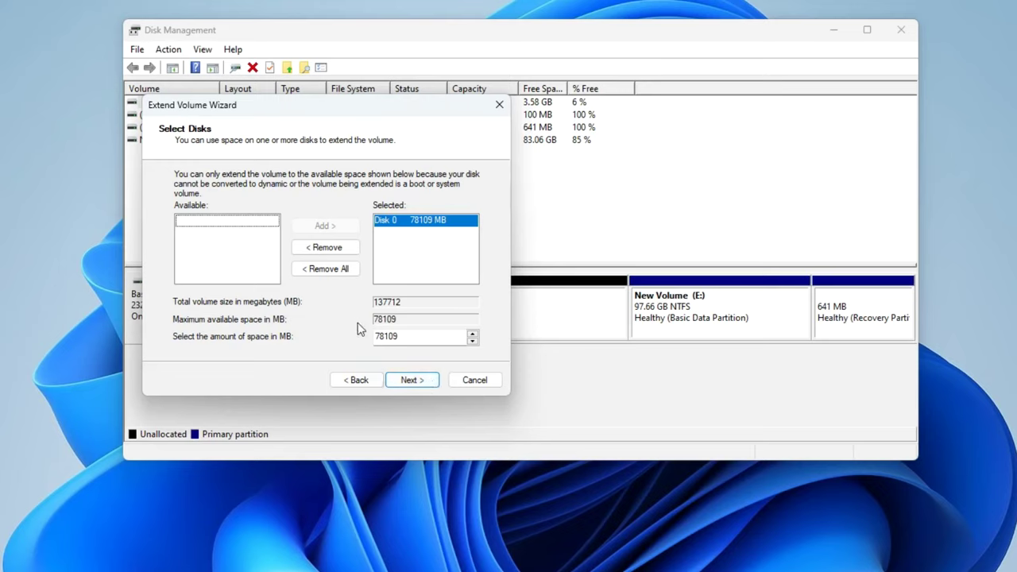
{"action": "left_click", "coordinate": [395, 385]}
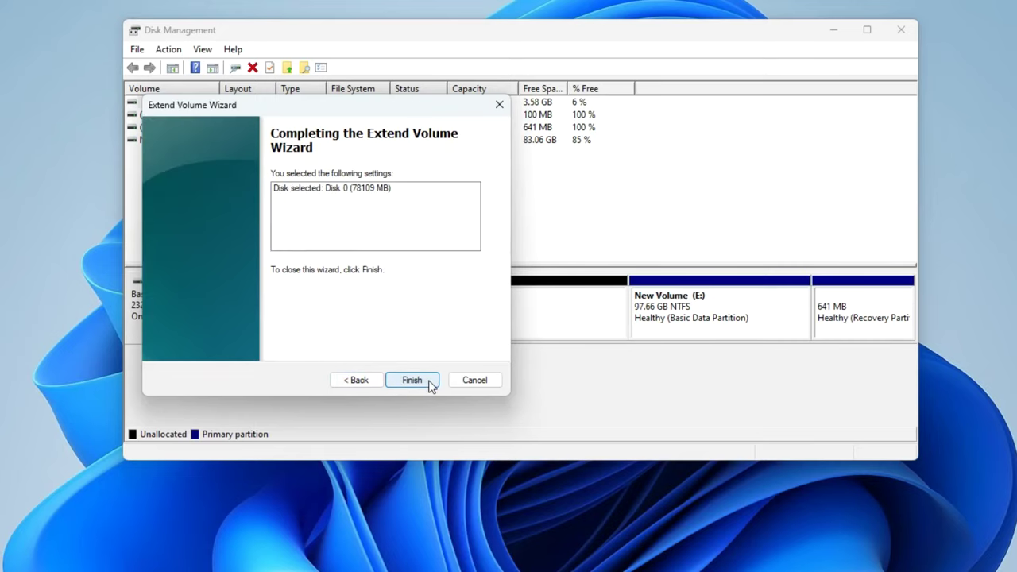
{"action": "left_click", "coordinate": [429, 383]}
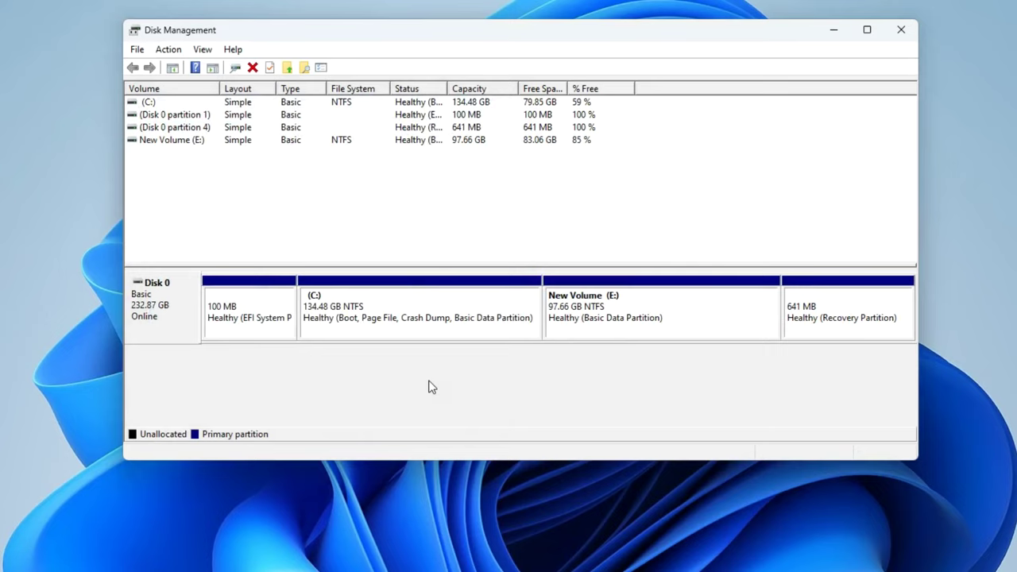
{"action": "left_click", "coordinate": [341, 335]}
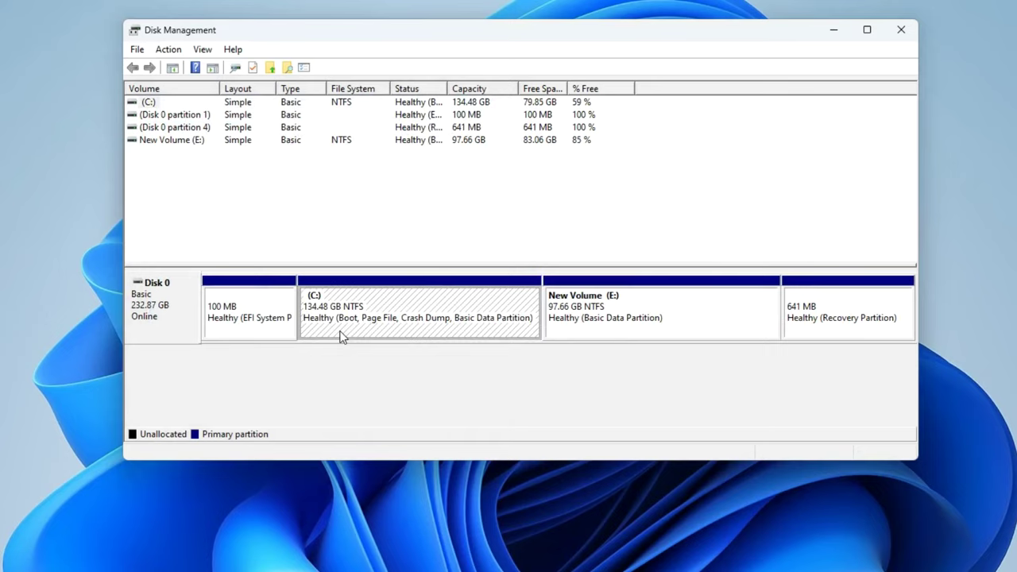
{"action": "left_click", "coordinate": [905, 32]}
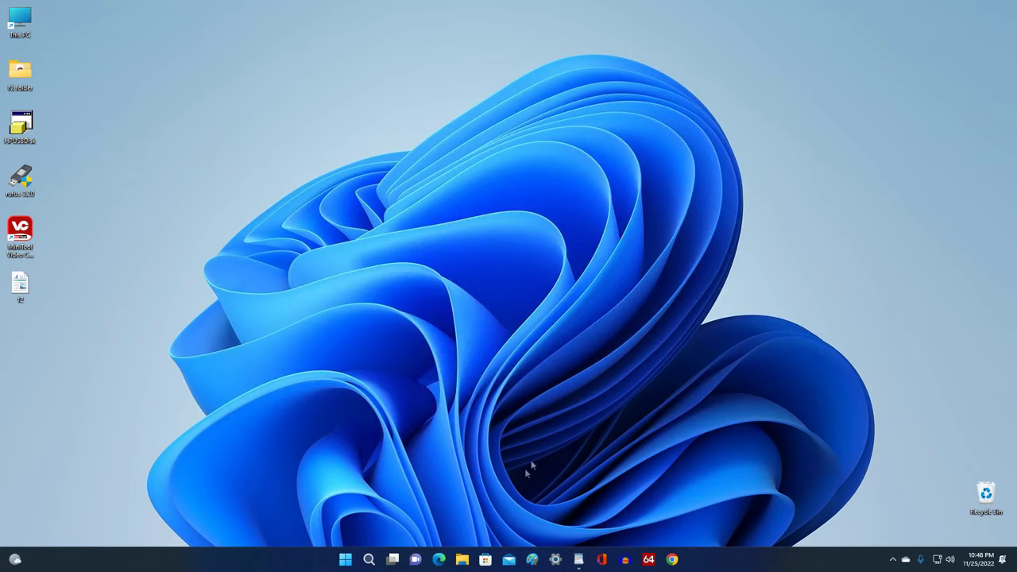
{"action": "left_click", "coordinate": [462, 559]}
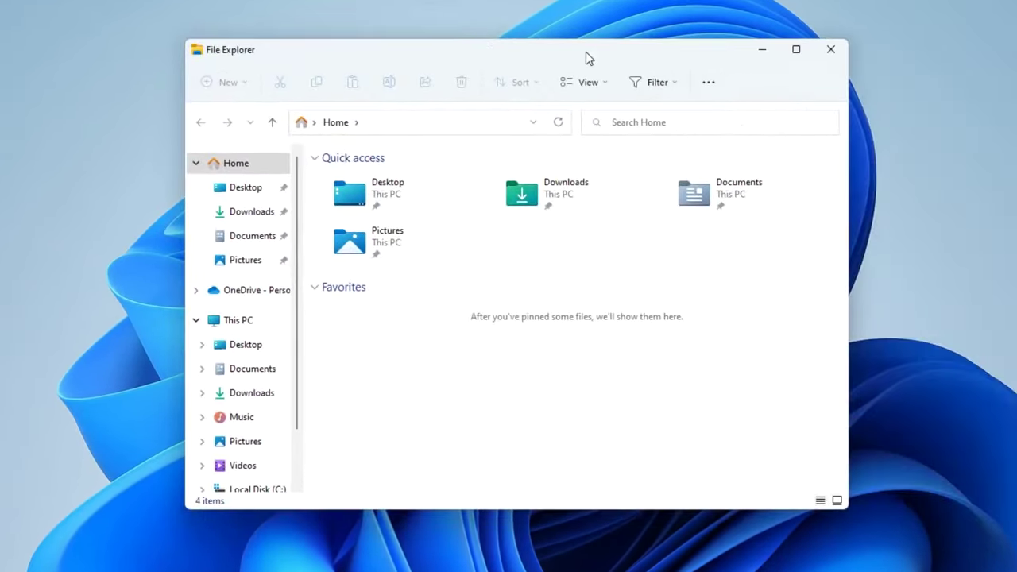
{"action": "left_click", "coordinate": [269, 323]}
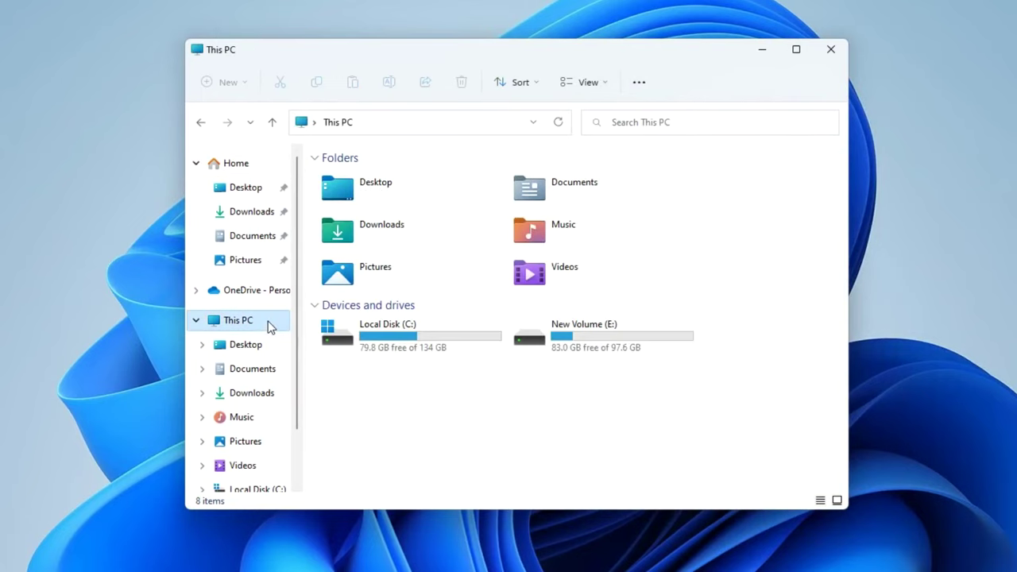